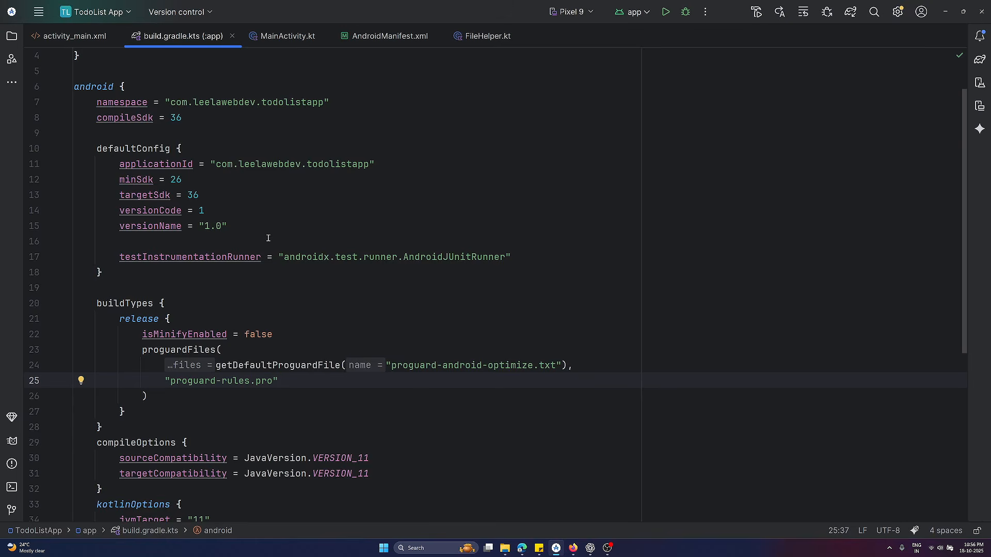
Start generating a signed Android App Bundle and continue to its key store settings
scroll(268, 238, "down", 1)
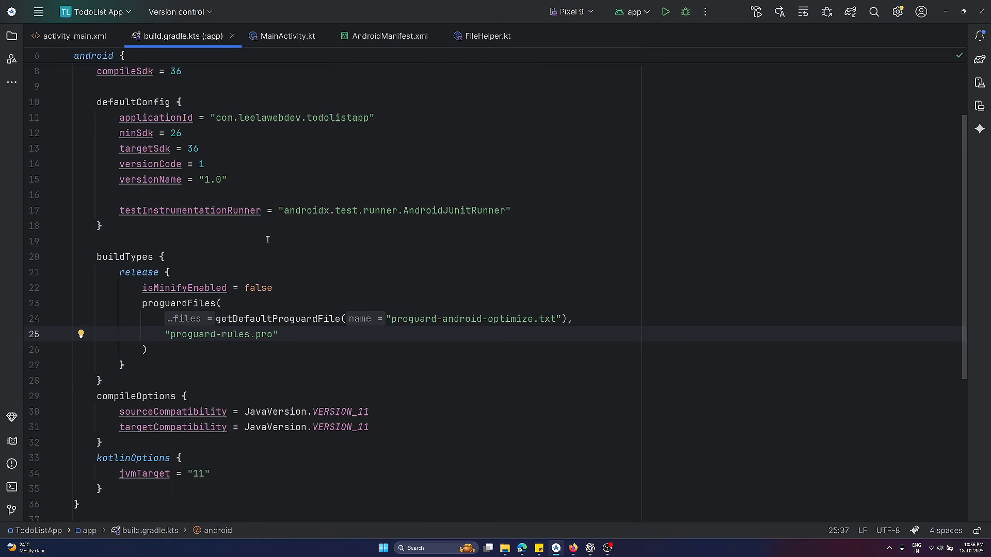
left_click(38, 11)
mouse_move(167, 12)
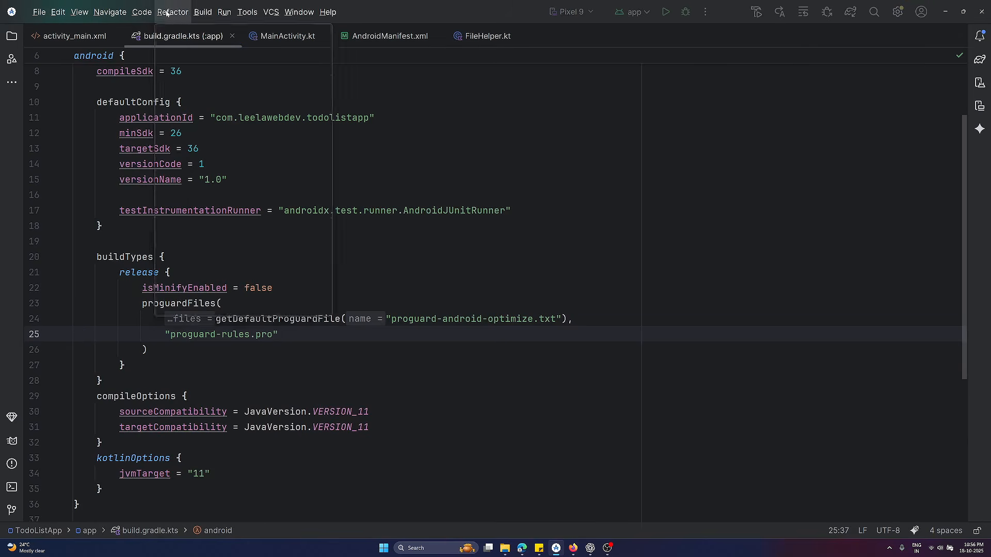
mouse_move(209, 13)
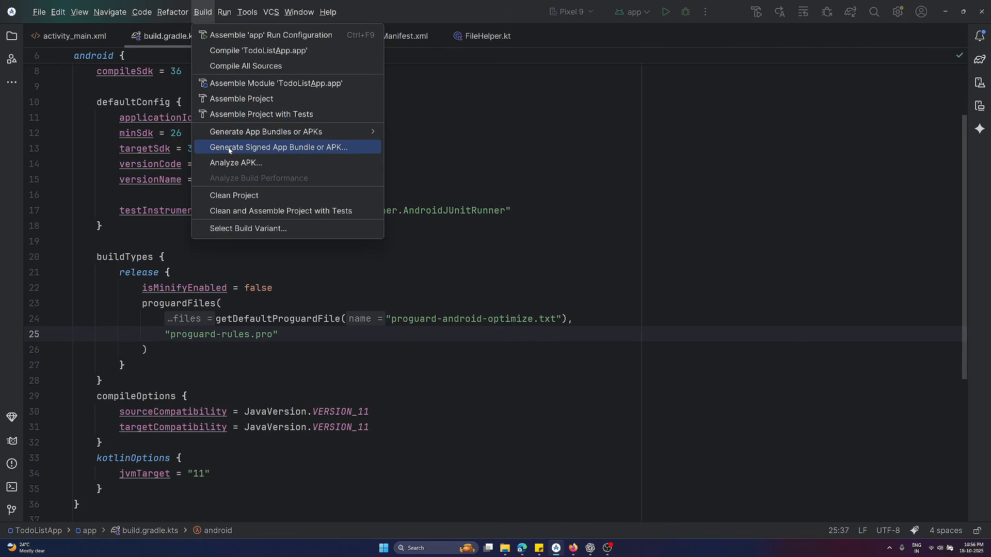
left_click(229, 149)
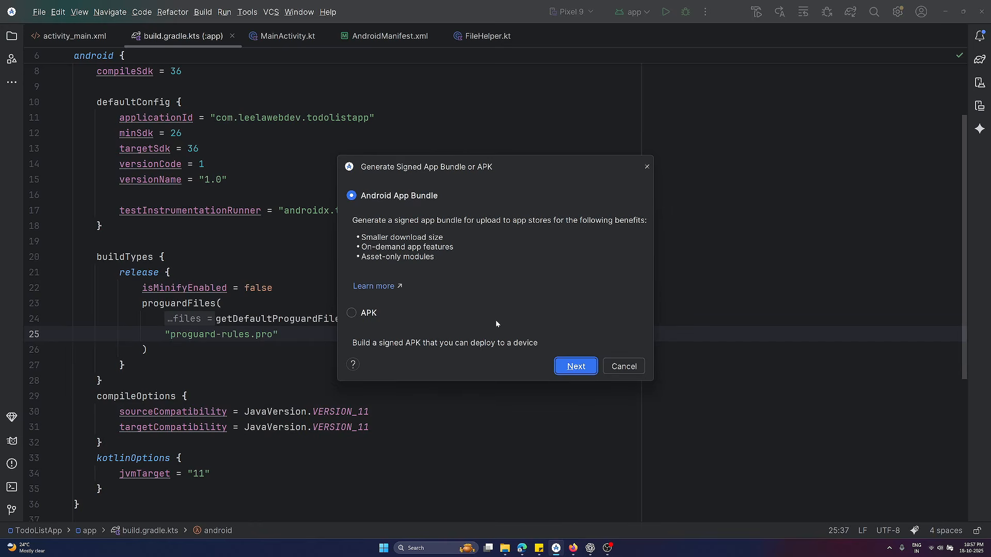
left_click(572, 367)
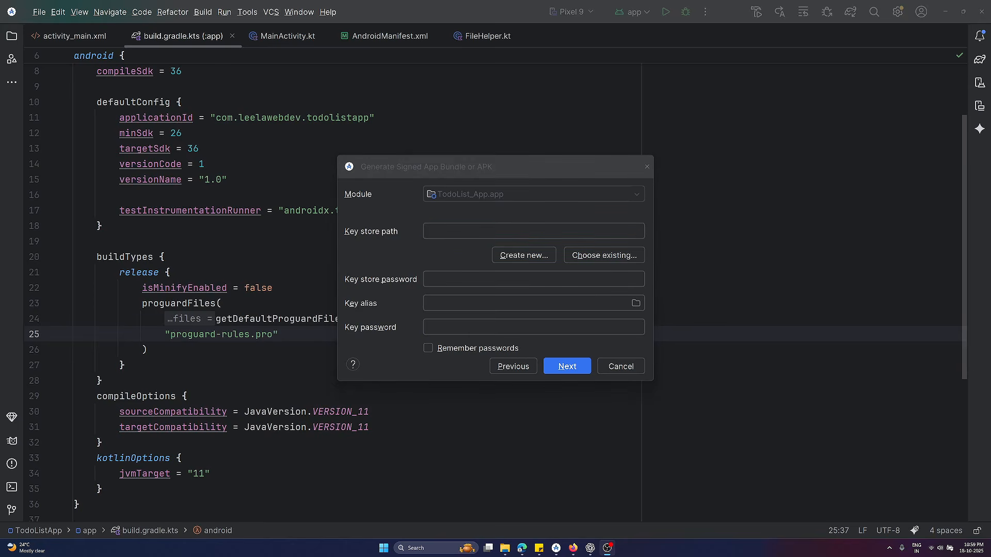
Begin a new key store for the TodoList_App.app module and open the file chooser for its path
key("alt+Tab")
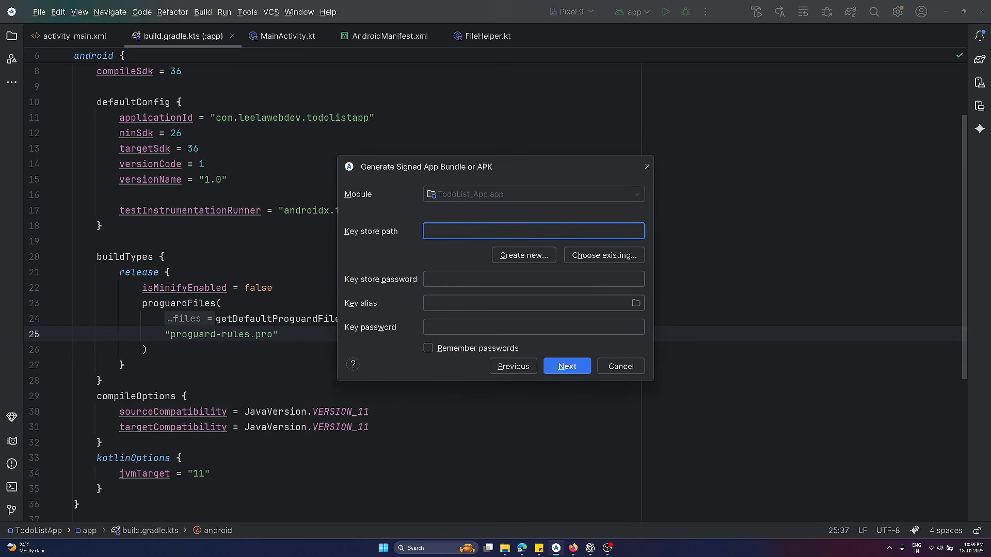
left_click(509, 256)
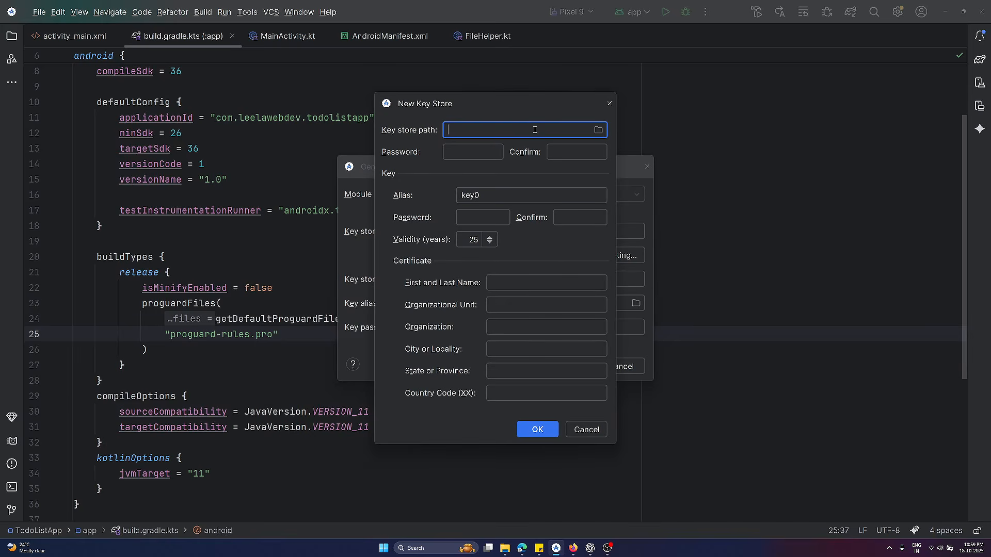
left_click(597, 130)
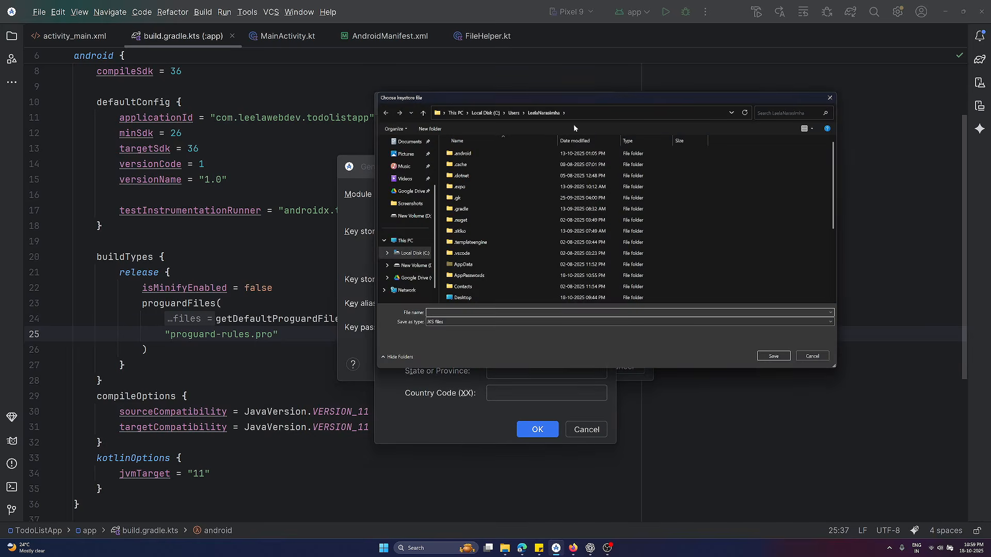
Create a folder named AppPasswords in the user's home folder, merging it with the existing folder of that name
scroll(696, 162, "down", 4)
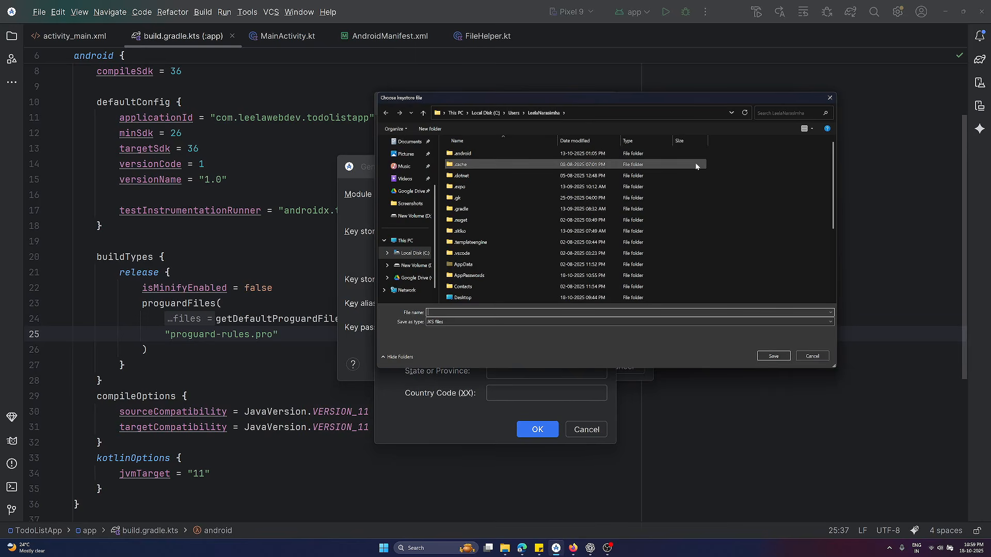
right_click(729, 226)
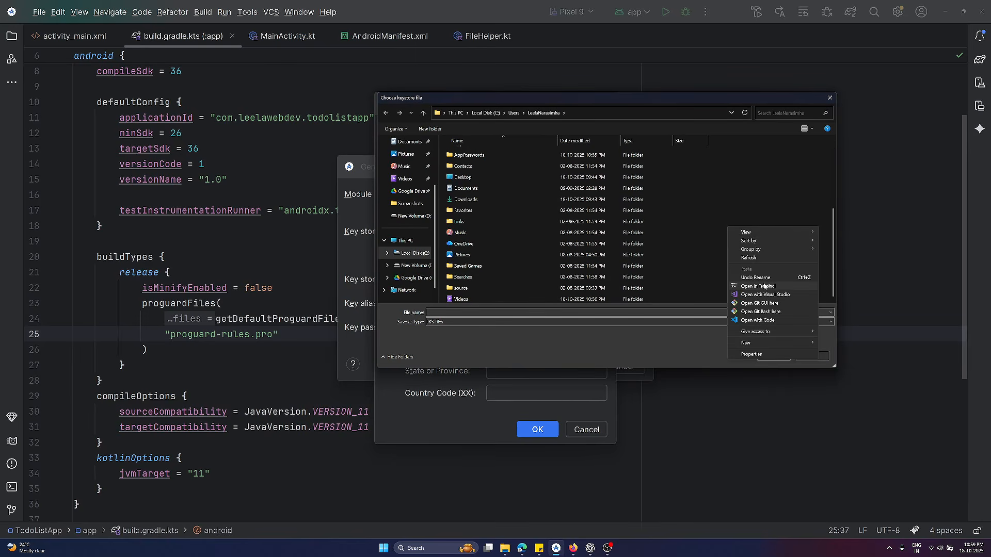
mouse_move(766, 343)
left_click(853, 344)
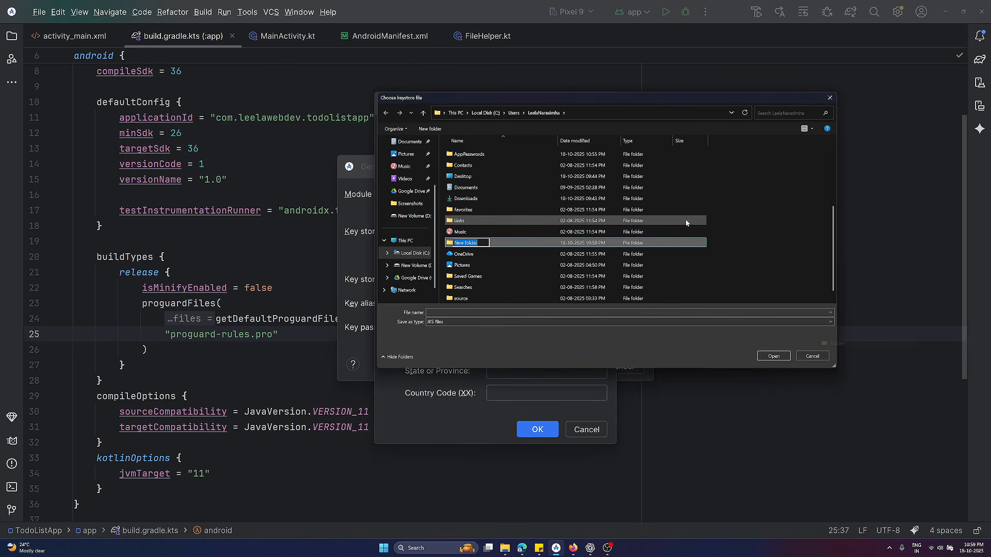
type("AppPasswords")
key("Return")
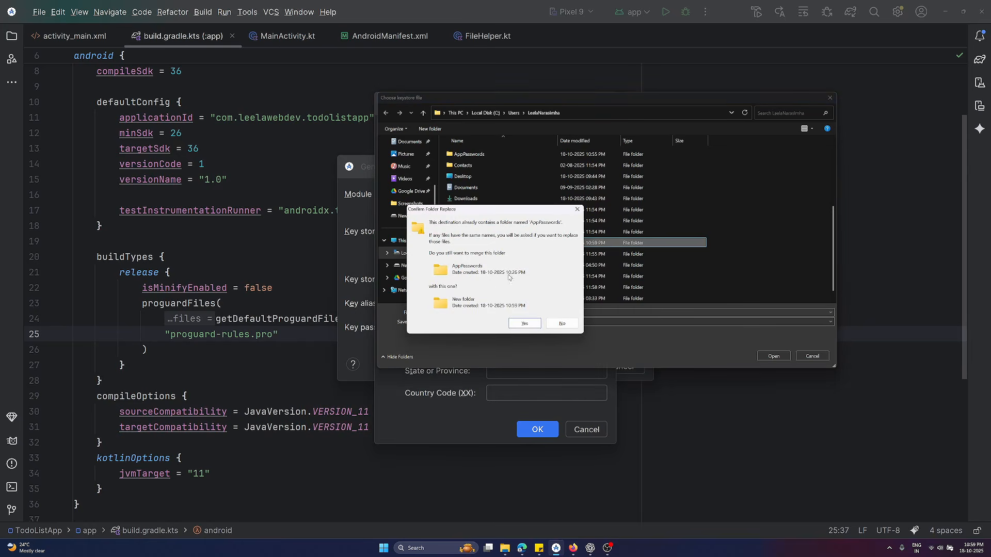
left_click(524, 324)
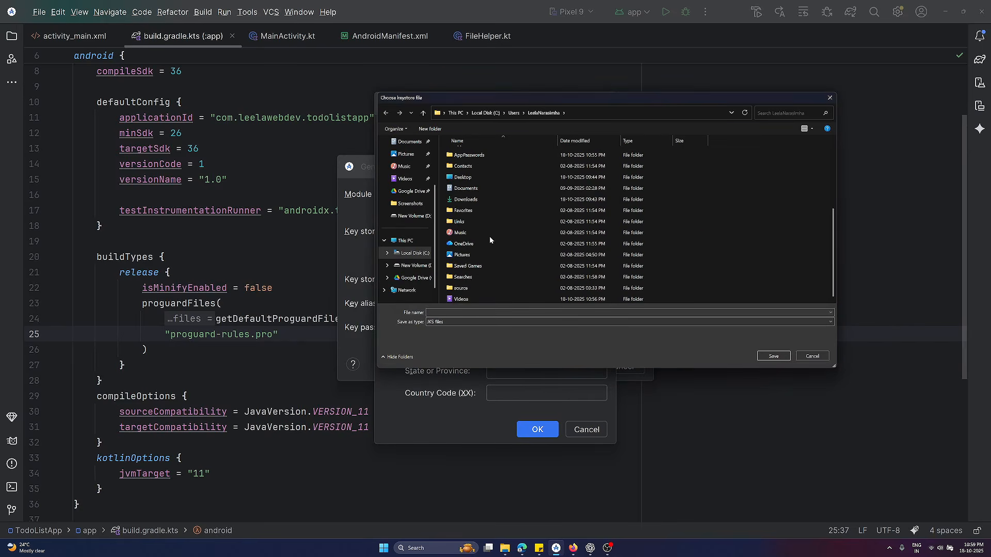
Save the key store file location in the user's home folder under the file name password_example
left_click(469, 252)
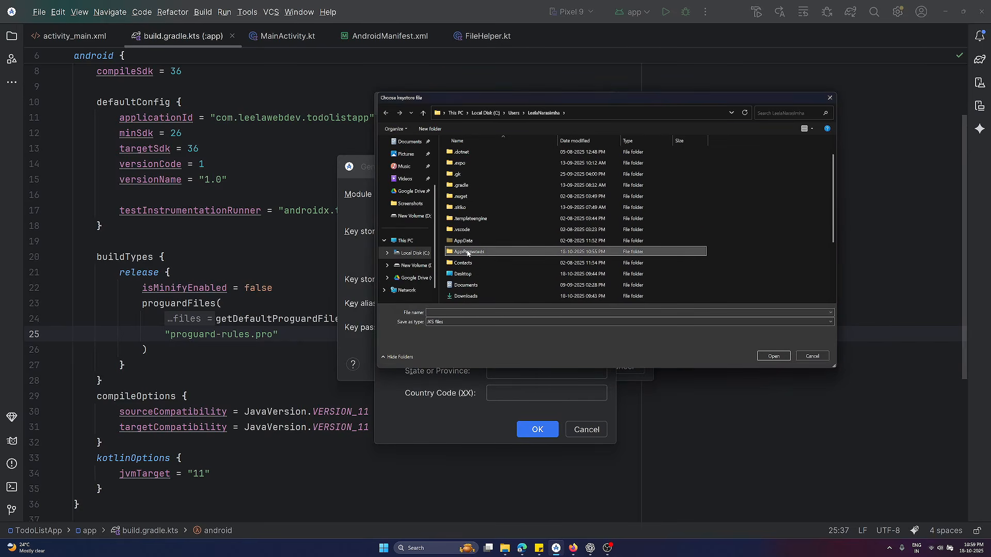
left_click(476, 312)
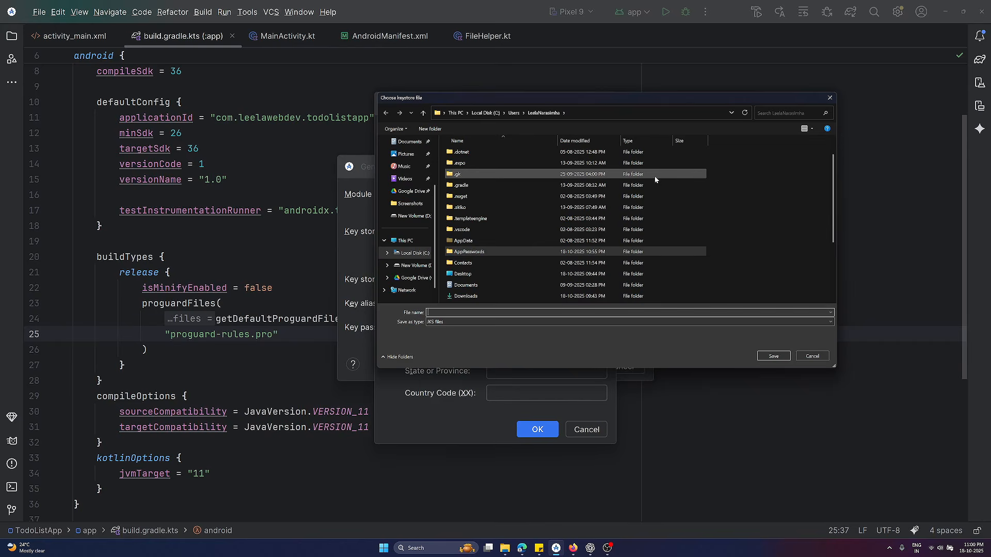
type("password")
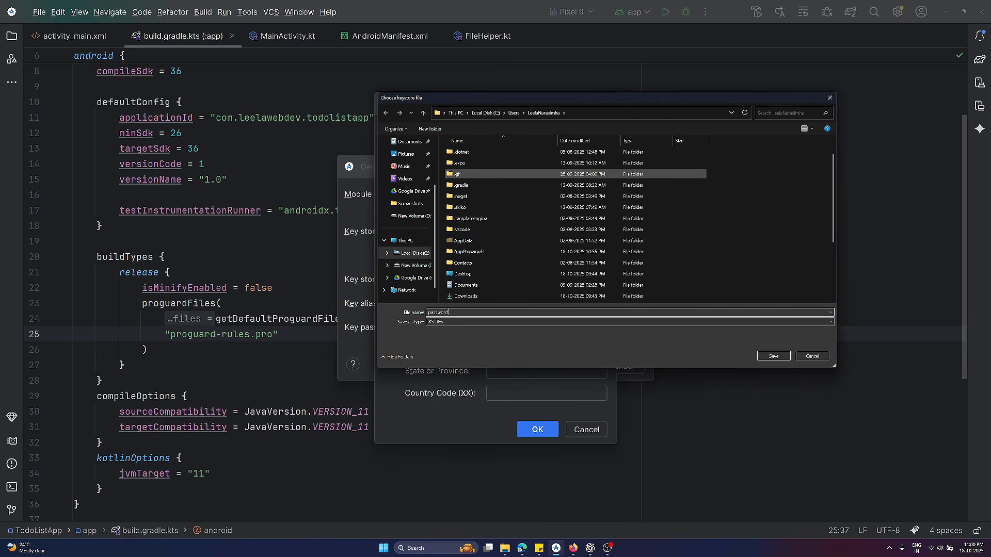
type("_example")
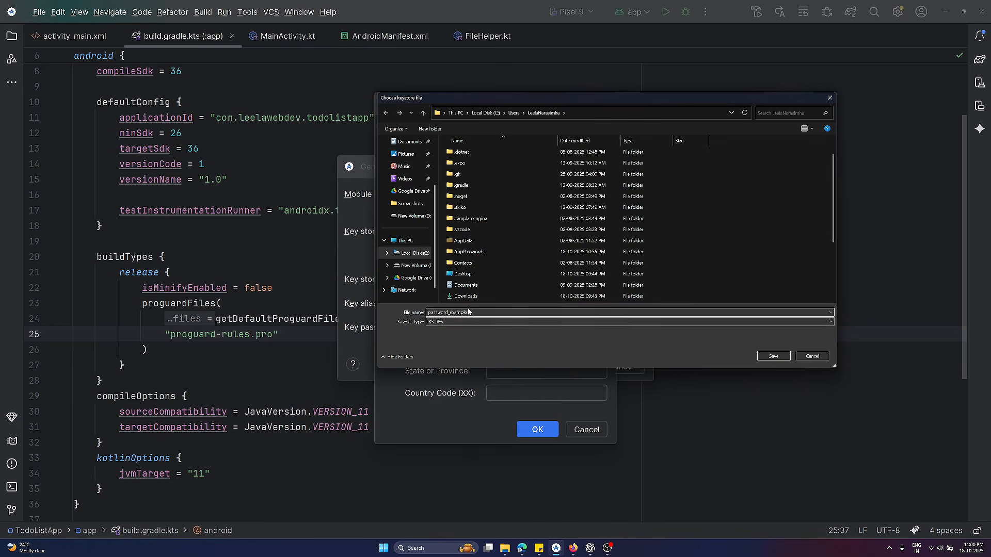
left_click(784, 358)
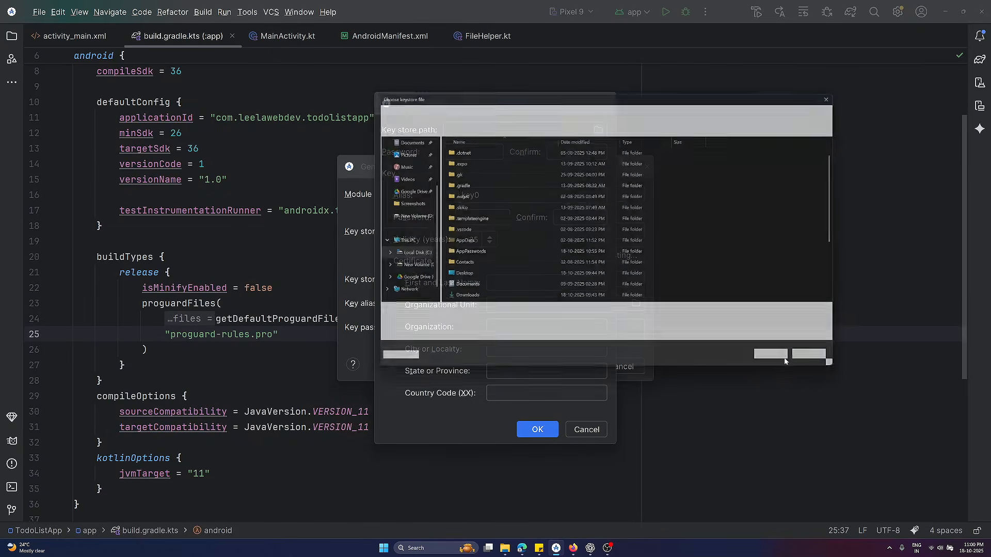
Remove the underscore from the file name in the key store path so it reads passwordexample
left_click_drag(450, 126, 680, 130)
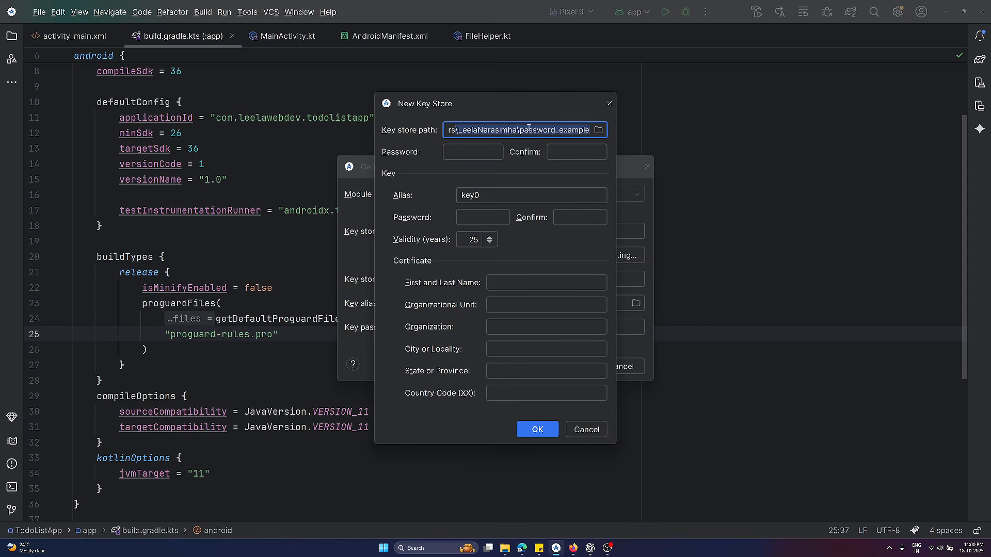
left_click(561, 129)
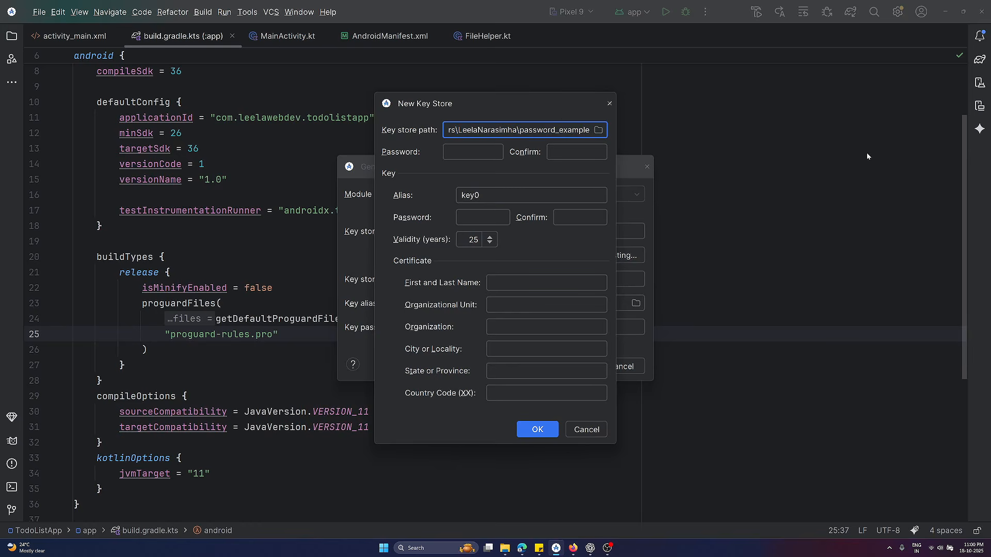
key("Left")
key("BackSpace")
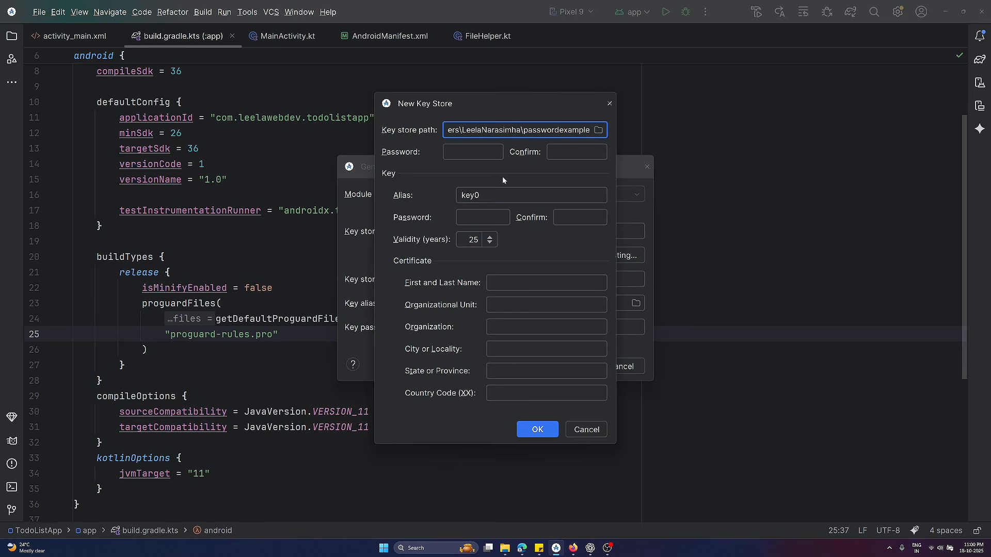
Enter and confirm the key store password
left_click(464, 156)
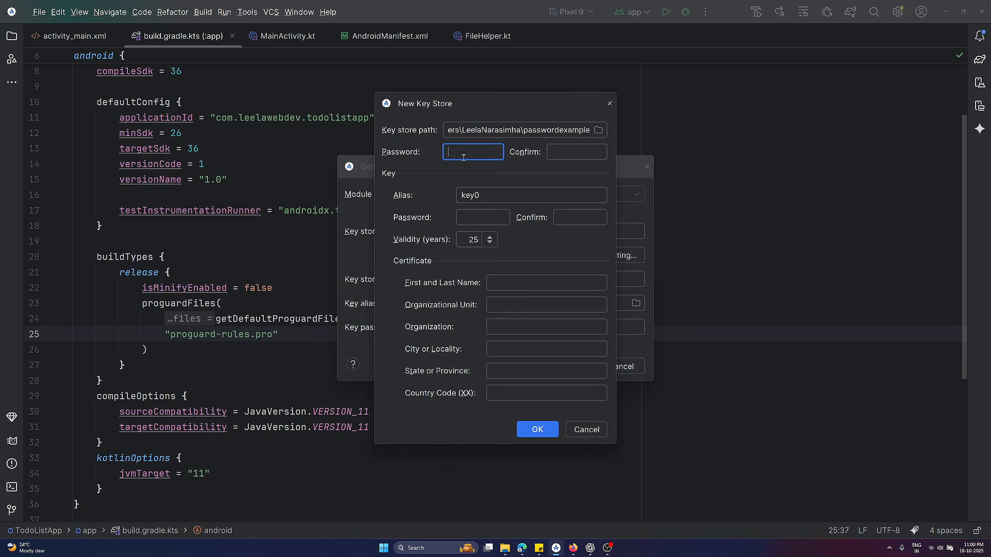
type("••••••••••••")
key("Tab")
type("•••••••••••")
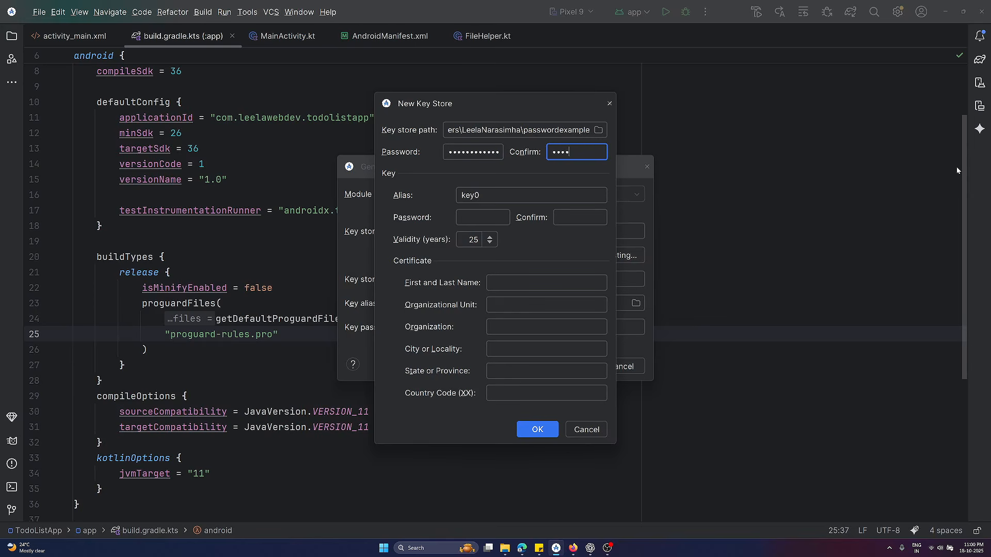
type("•")
key("Tab")
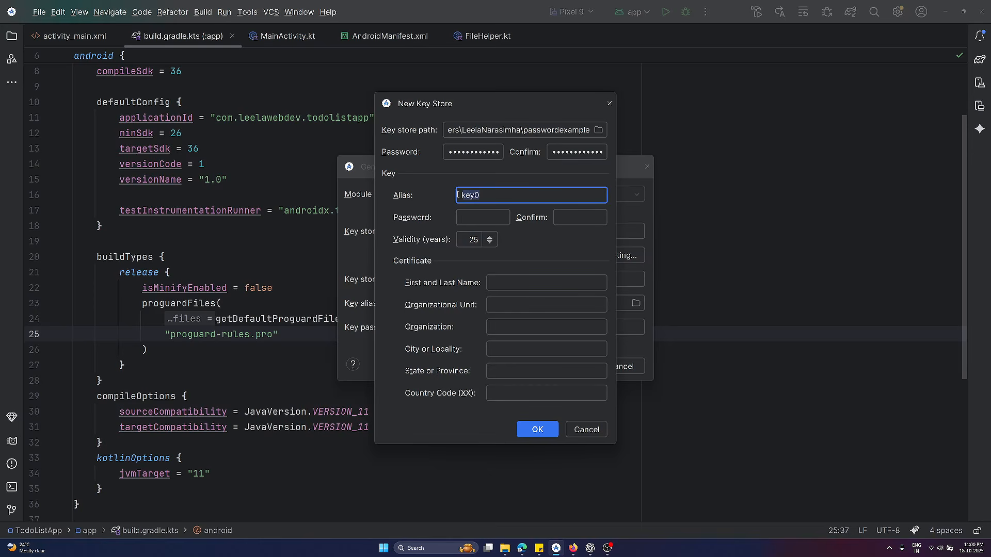
Set the key alias to todolist, and enter and confirm the key password
type("todolist")
key("Tab")
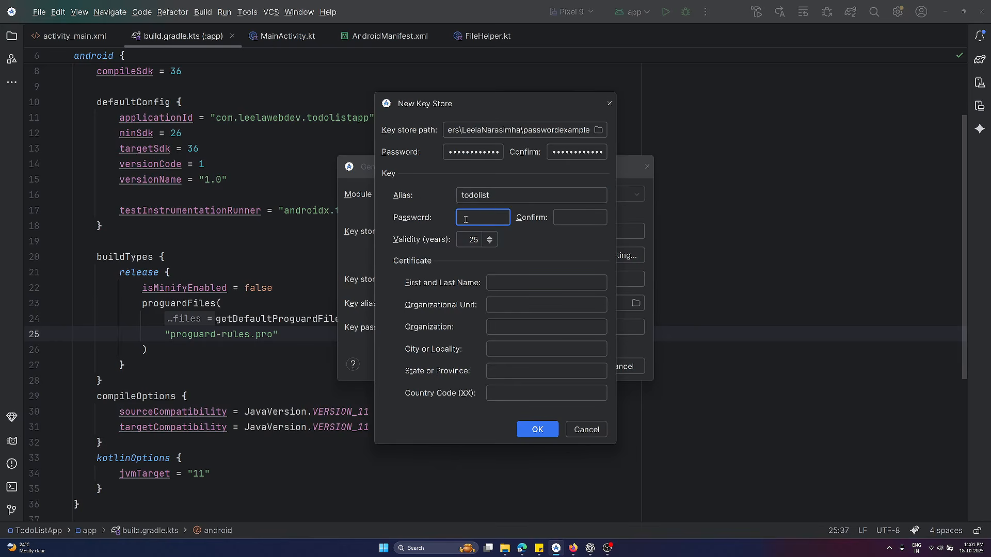
type("•••••••••••")
key("Tab")
type("••••")
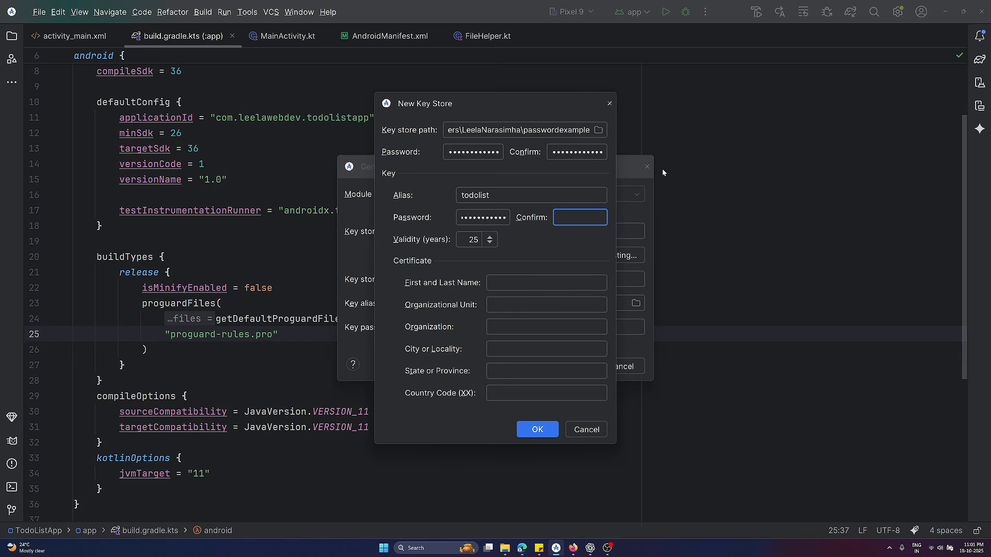
type("•••••••")
Finish the new key store with the certificate owner's name, and have the signing passwords remembered
left_click(505, 282)
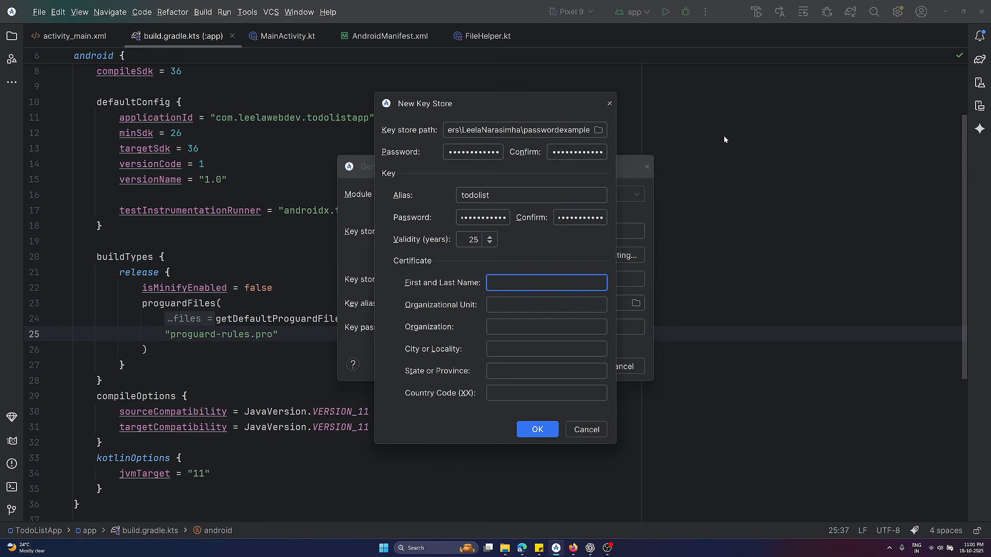
type("Leelawebdev")
left_click(536, 430)
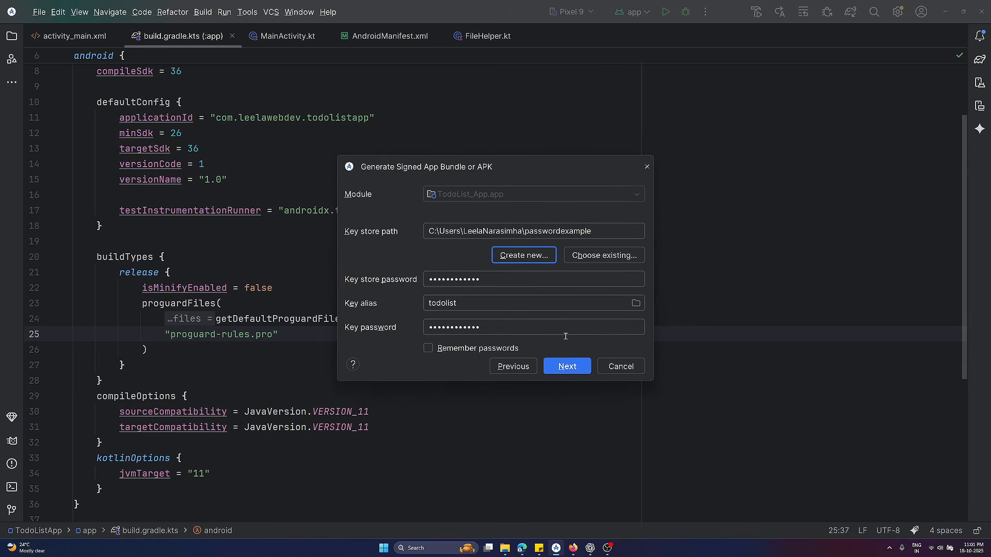
left_click(428, 349)
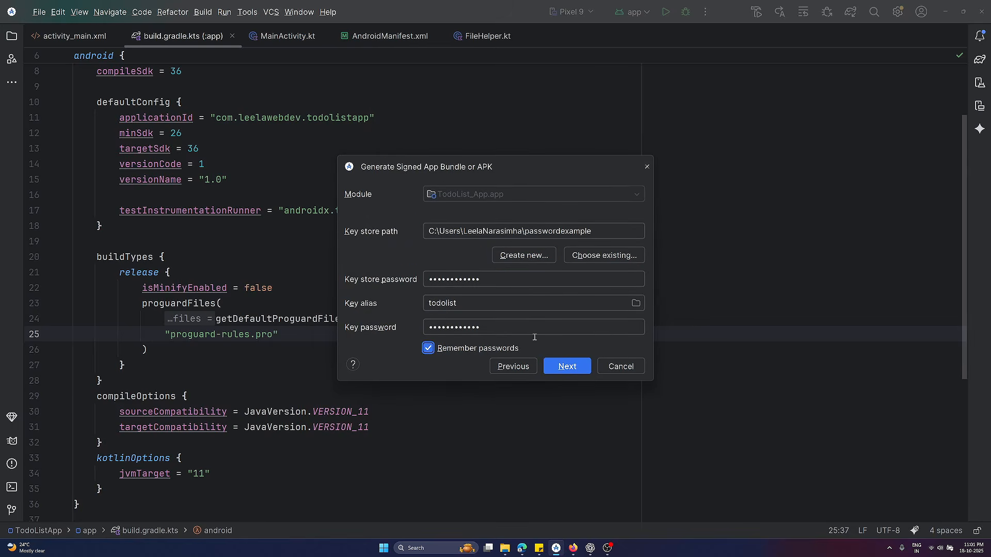
left_click(563, 367)
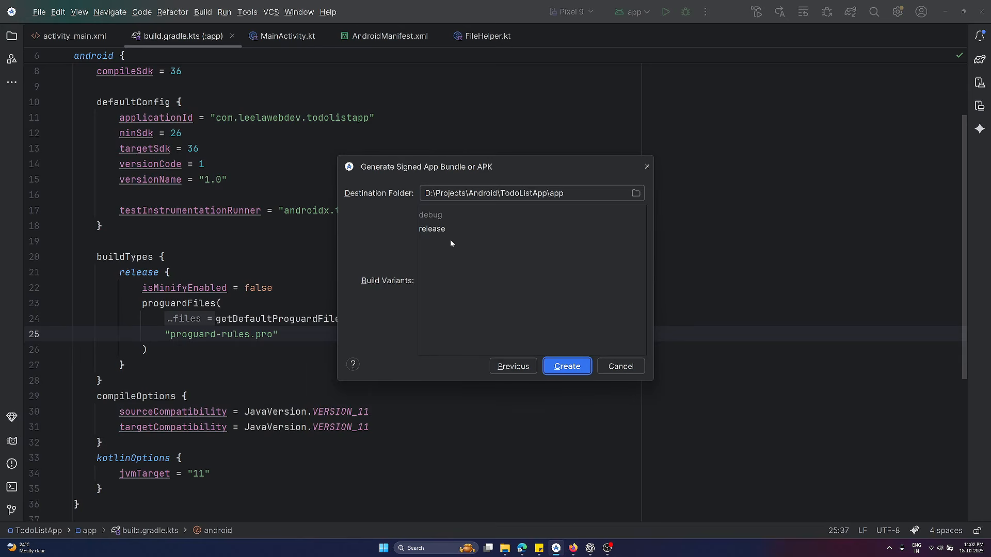
Create the signed app bundle with the release build variant in the existing destination folder, and expand the resulting notification
left_click(442, 215)
left_click(442, 233)
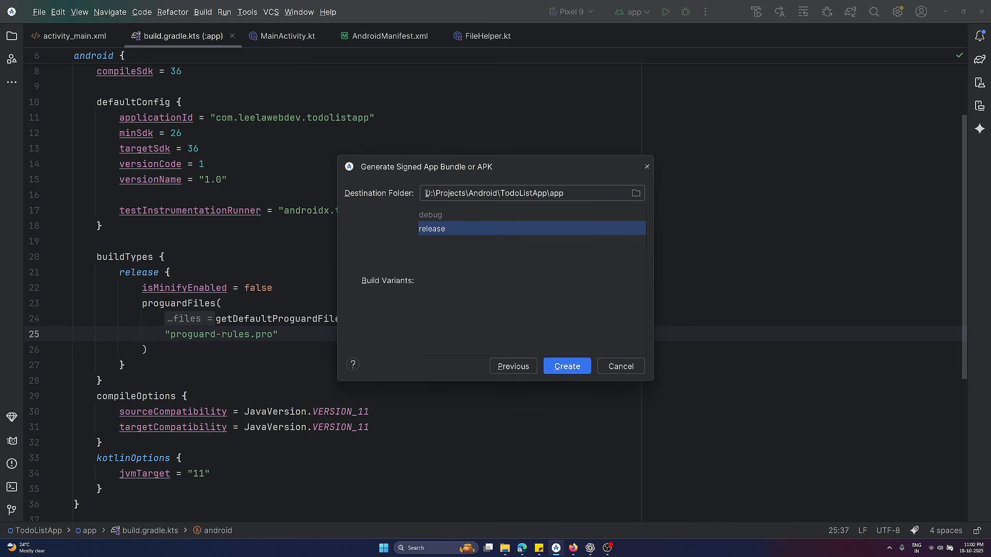
left_click_drag(425, 194, 565, 194)
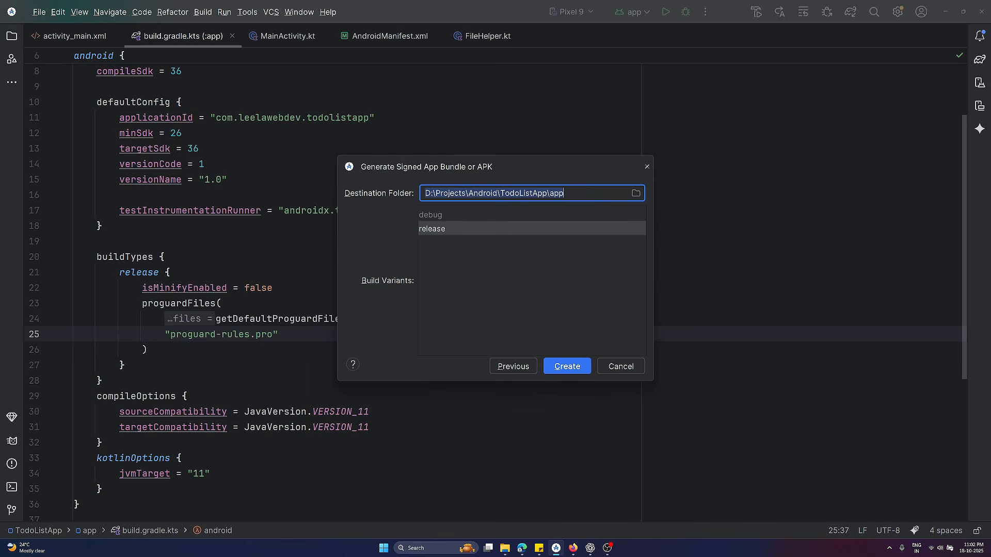
left_click(489, 295)
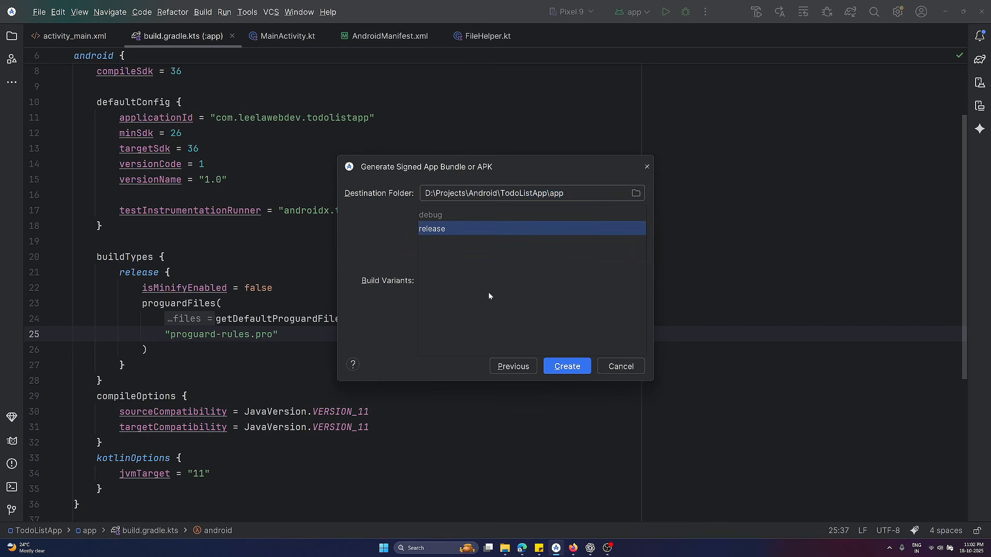
left_click(568, 367)
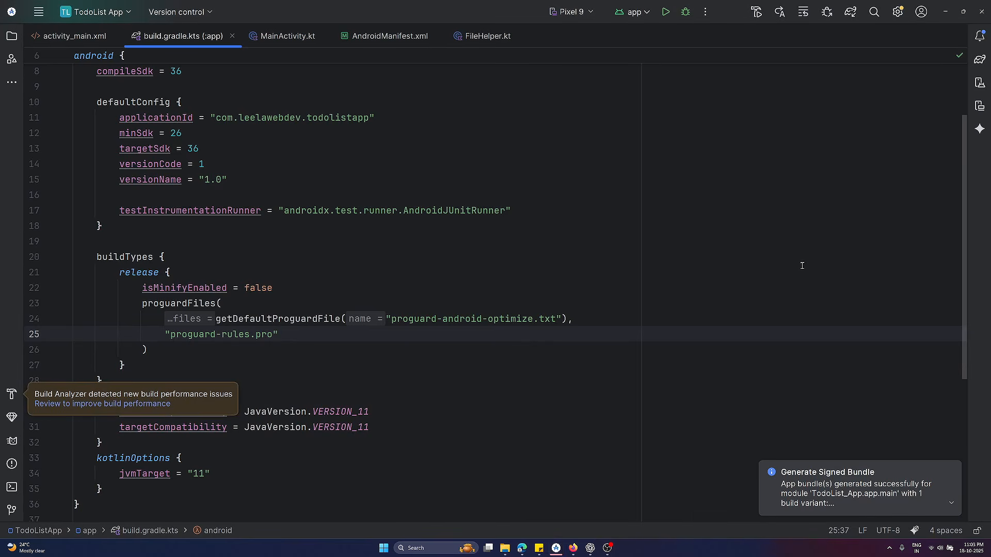
left_click(951, 504)
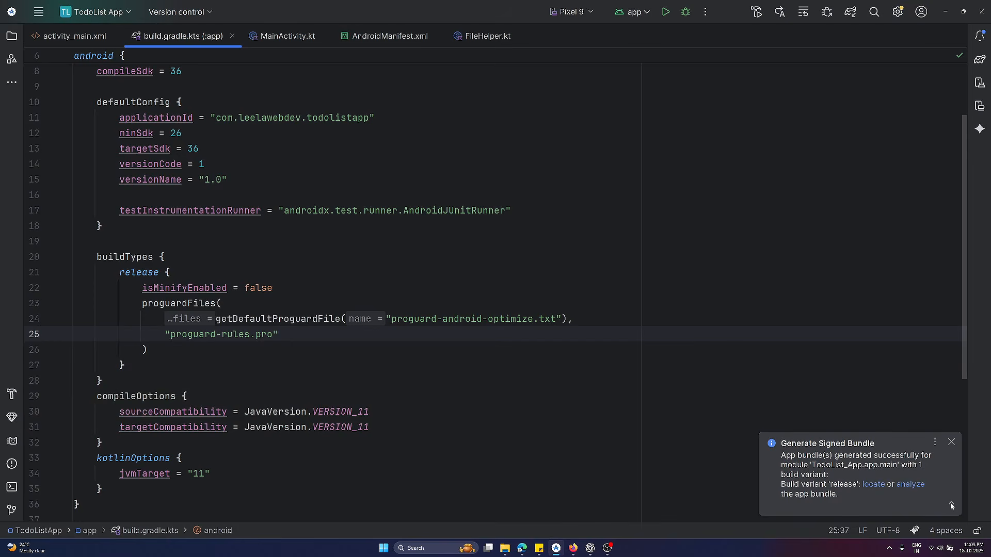
Locate the generated release bundle in File Explorer, and open the AppPasswords folder in the user's home folder on Local Disk (C:)
left_click(878, 484)
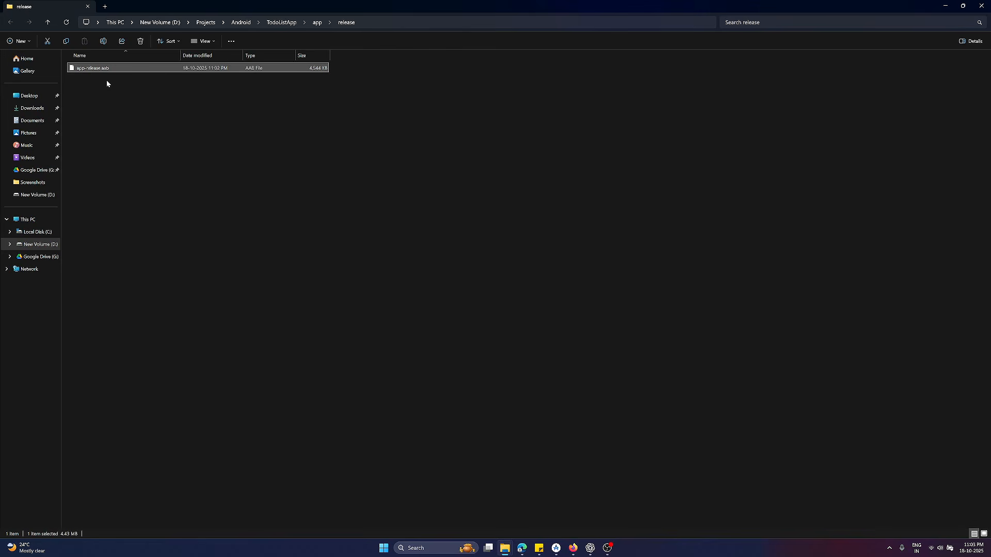
left_click(28, 233)
double_click(92, 147)
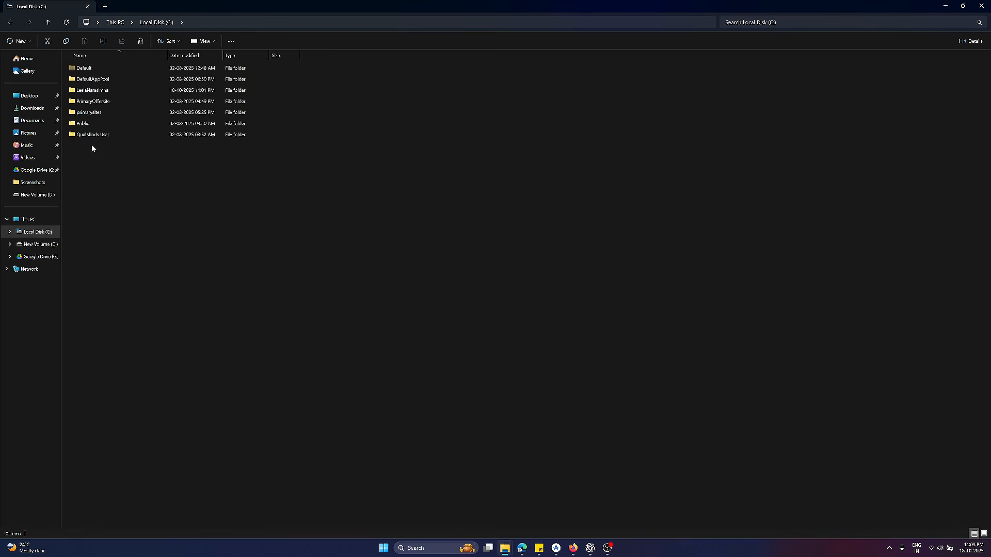
double_click(131, 90)
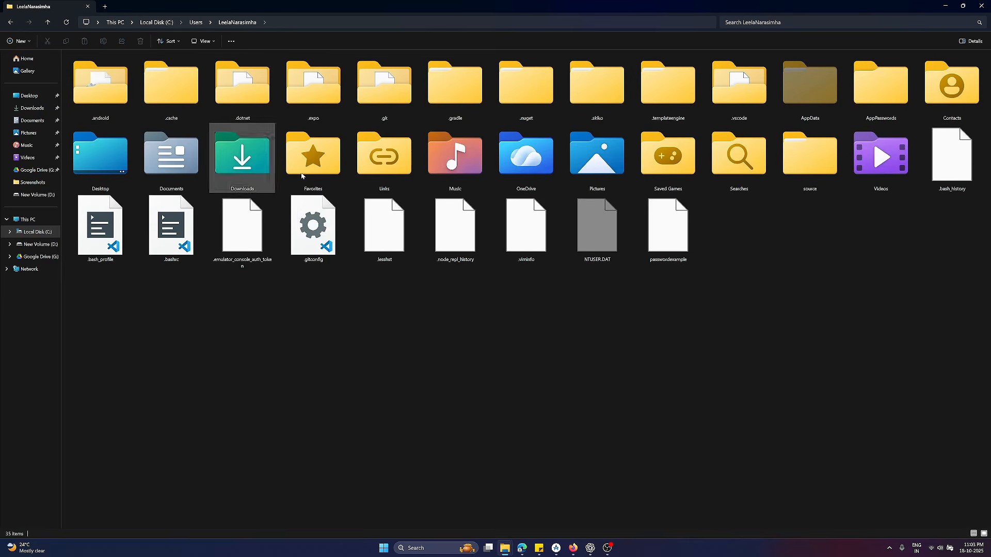
double_click(868, 94)
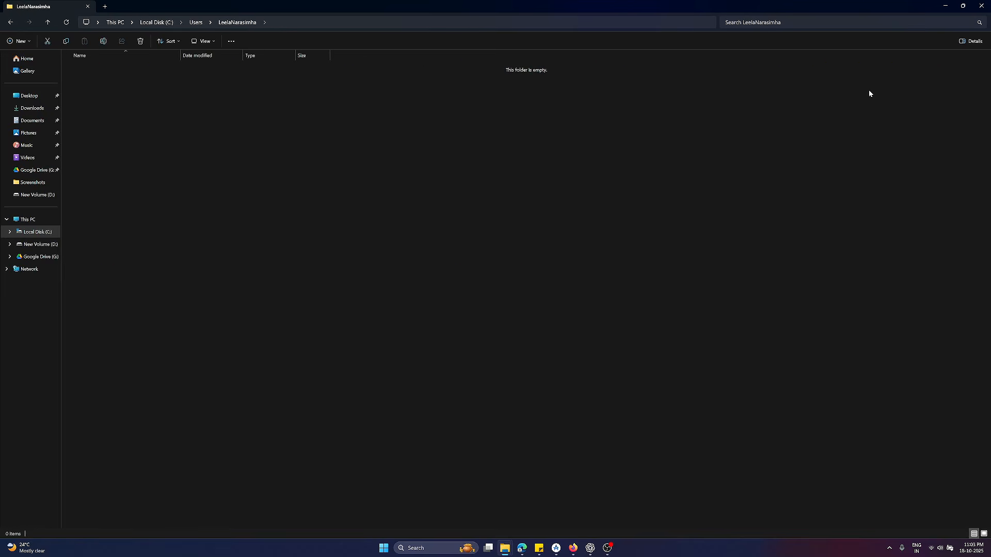
Return to the user's home folder and move the passwordexample key store file into the AppPasswords folder
left_click(229, 26)
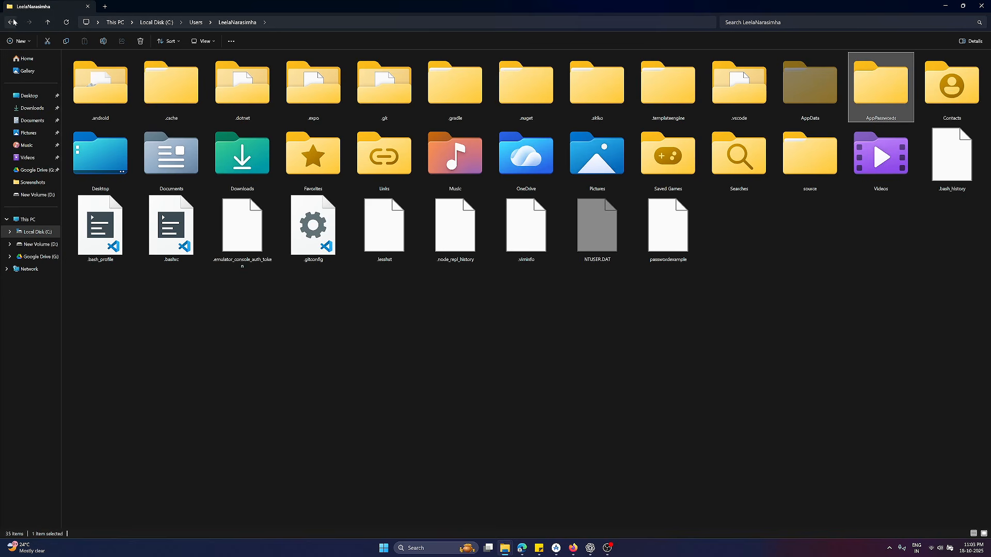
left_click(843, 257)
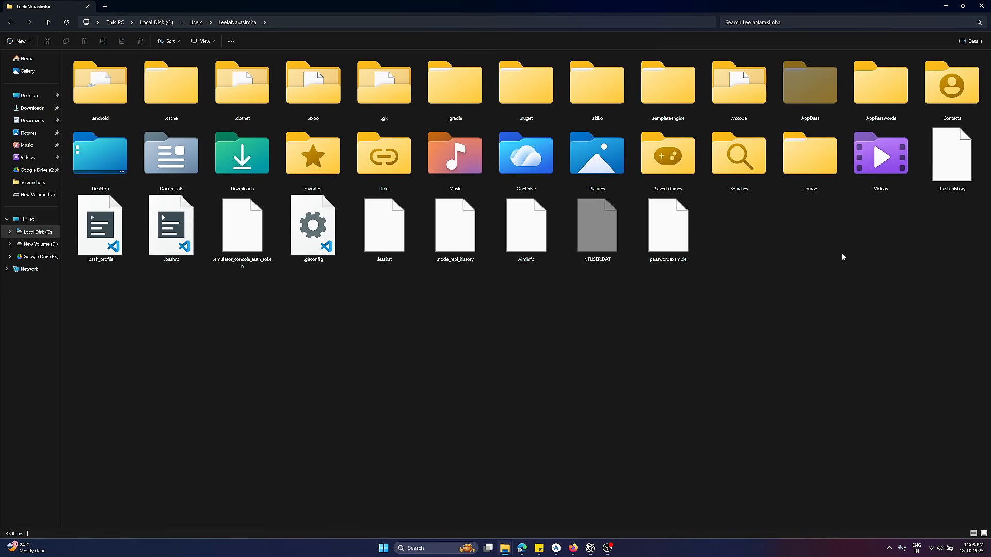
left_click(680, 226)
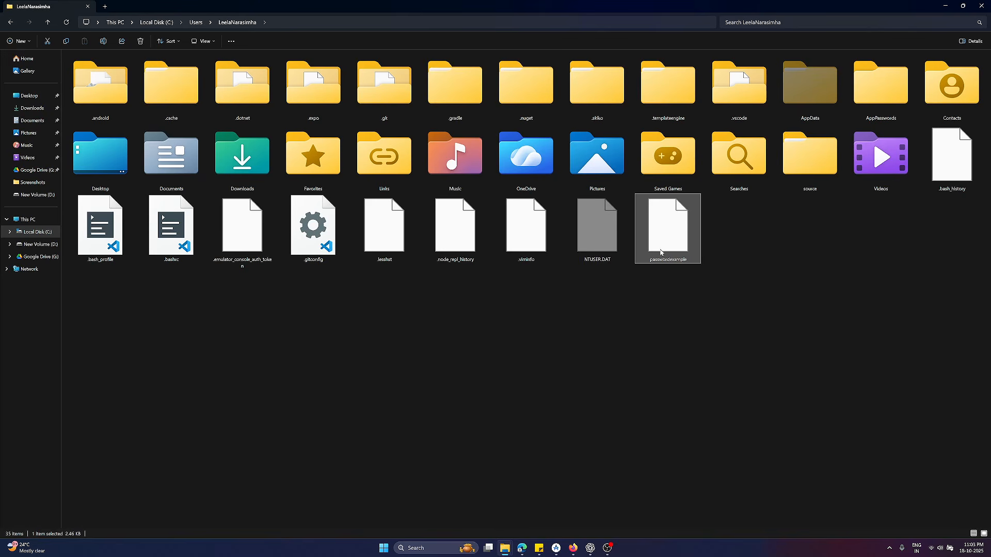
left_click_drag(661, 252, 881, 89)
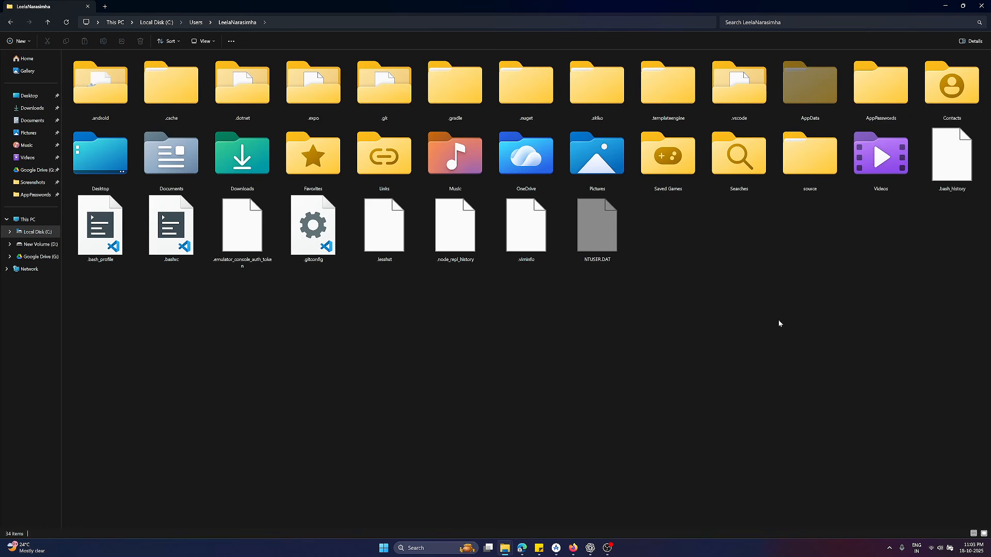
Check the moved passwordexample key store file inside the AppPasswords folder, and switch away from File Explorer
double_click(881, 85)
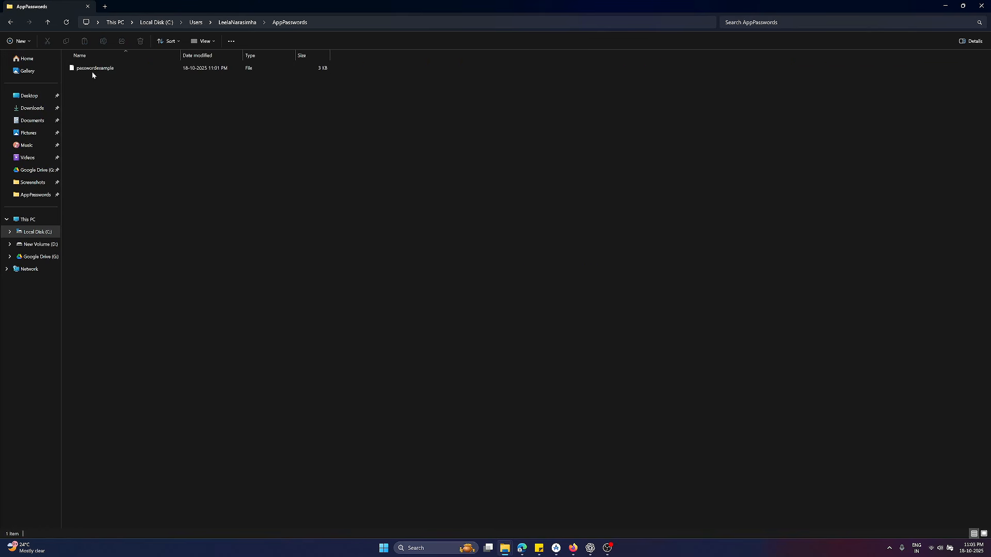
left_click(93, 70)
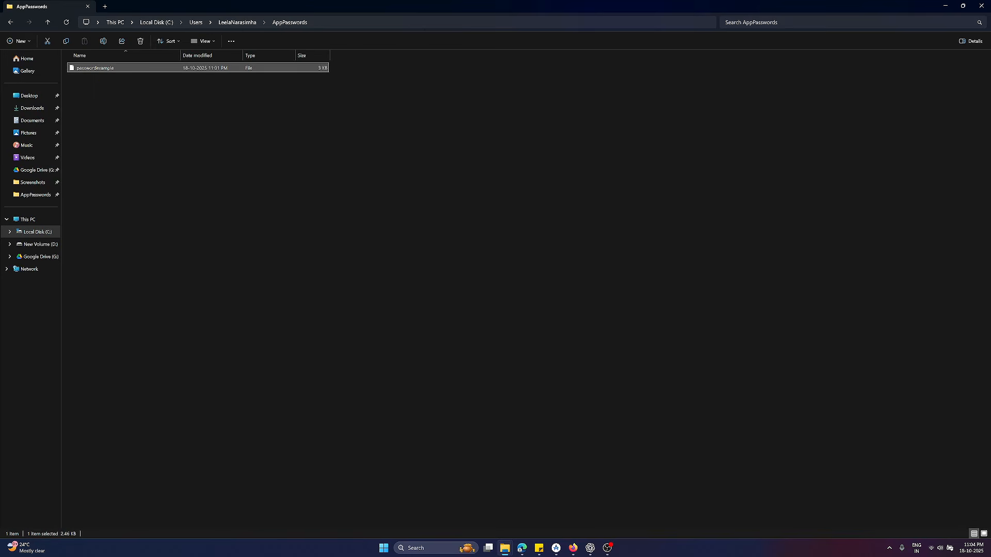
key("alt+Tab")
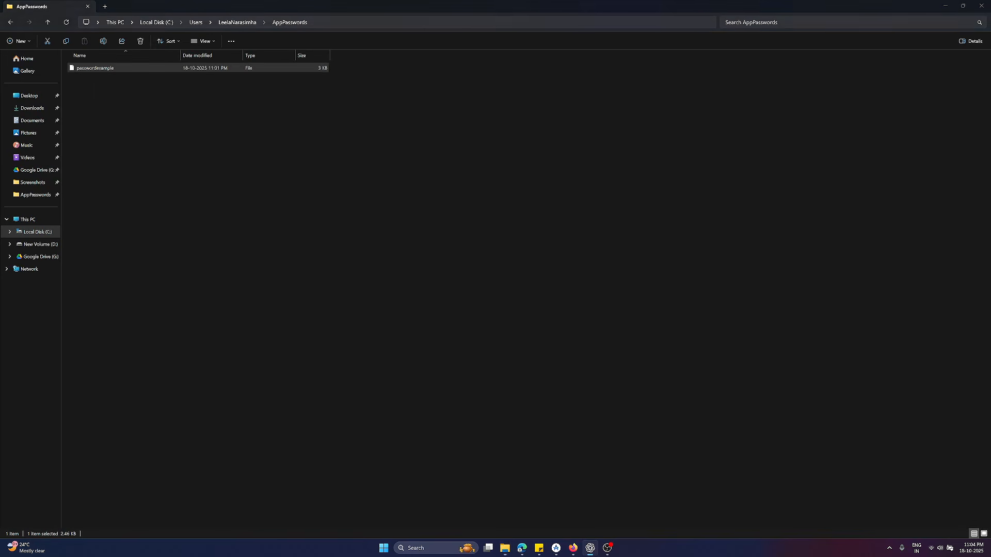